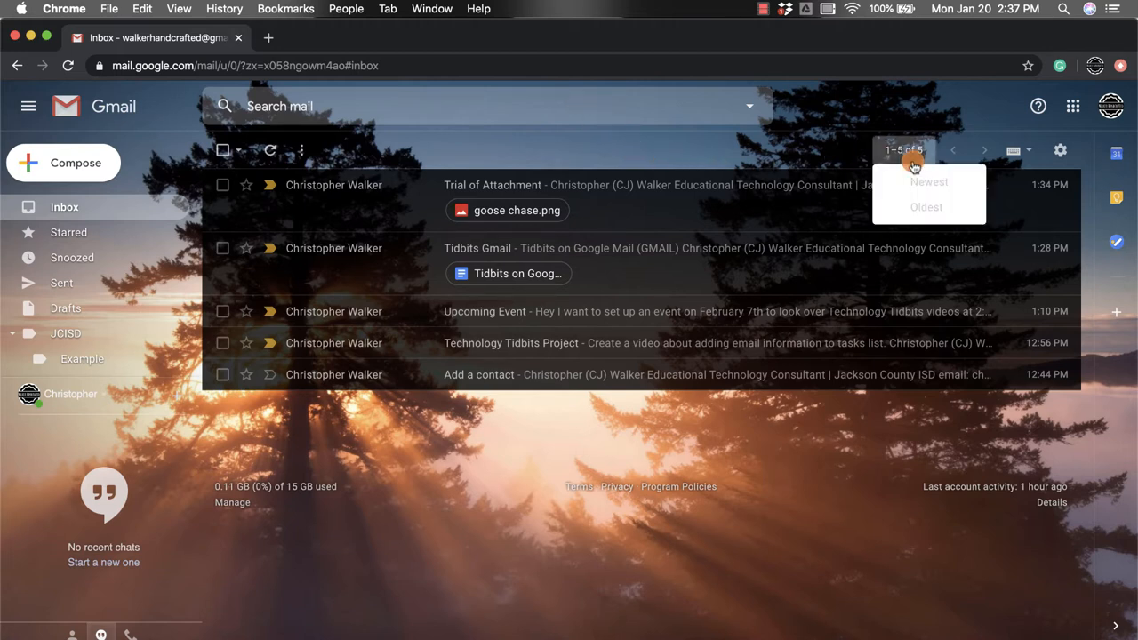
# - Reach the G Suite Marketplace add-ons gallery from the Settings gear's Get add-ons entry
pyautogui.click(1058, 152)
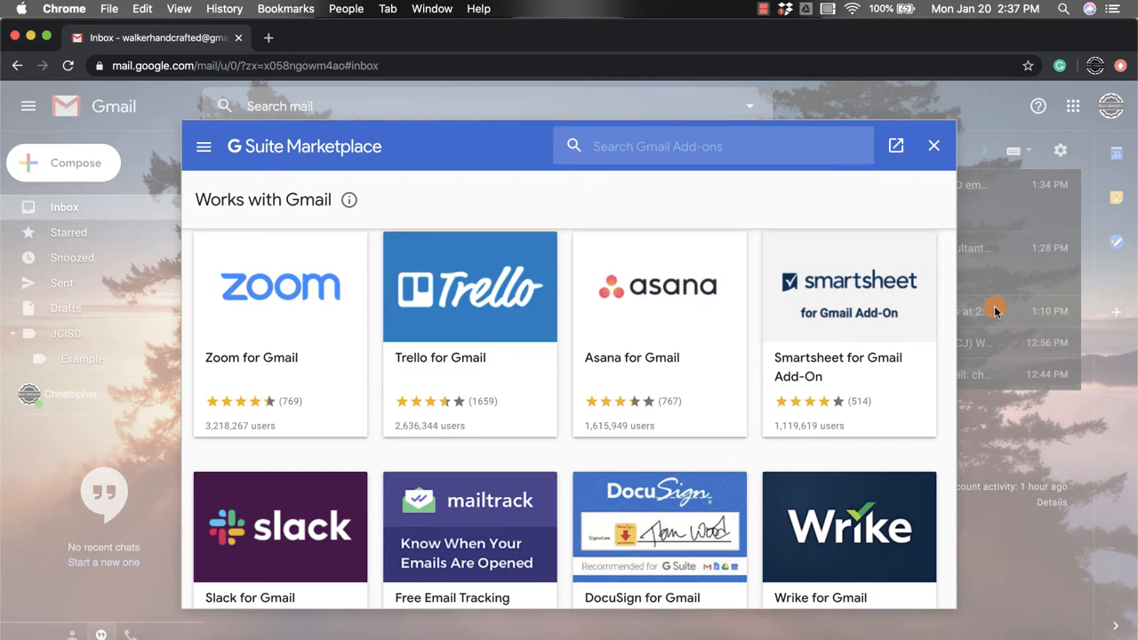
pyautogui.scroll(-3, 812, 372)
pyautogui.scroll(-3, 812, 371)
pyautogui.scroll(-2, 812, 371)
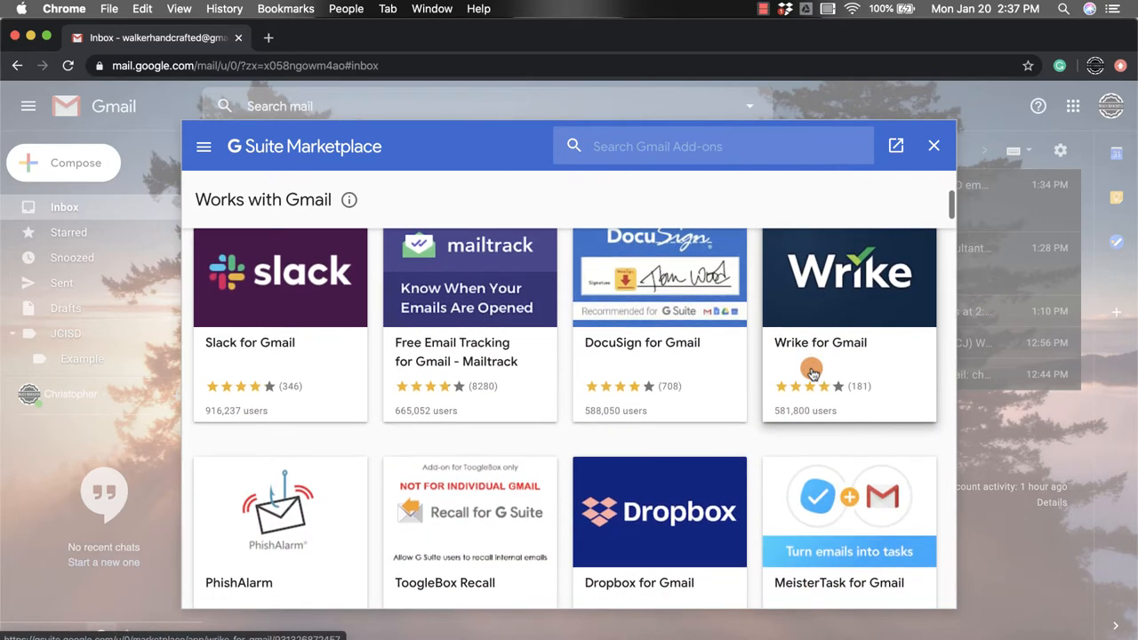
pyautogui.scroll(-2, 813, 372)
pyautogui.scroll(3, 812, 371)
pyautogui.scroll(-6, 812, 371)
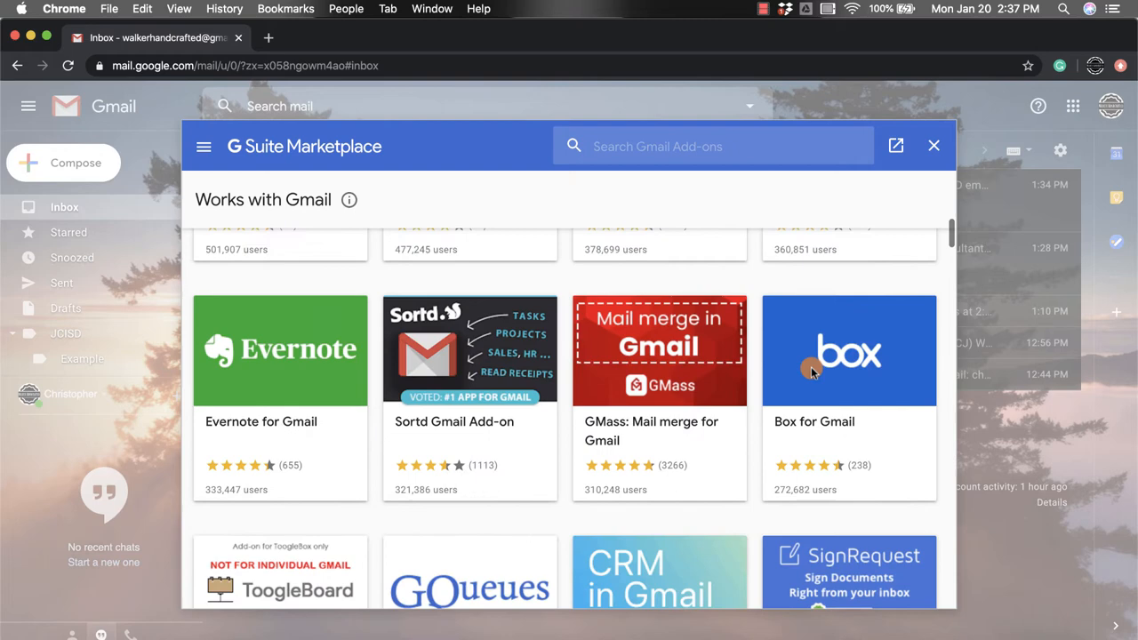
pyautogui.scroll(-2, 810, 366)
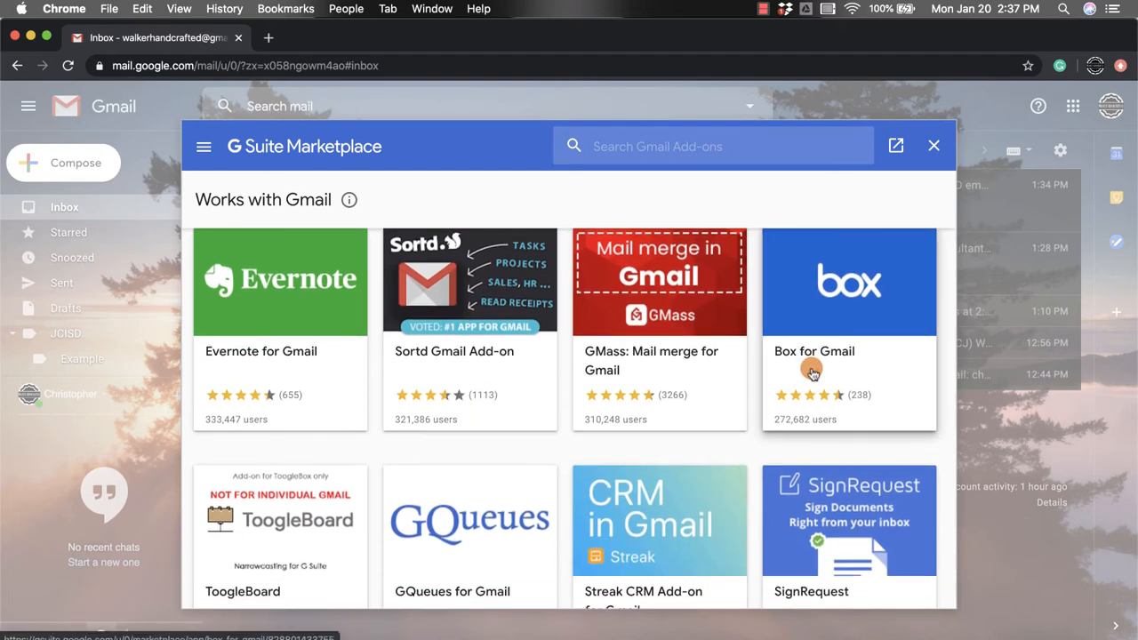
pyautogui.scroll(-2, 812, 372)
pyautogui.scroll(-5, 812, 371)
pyautogui.scroll(-2, 812, 371)
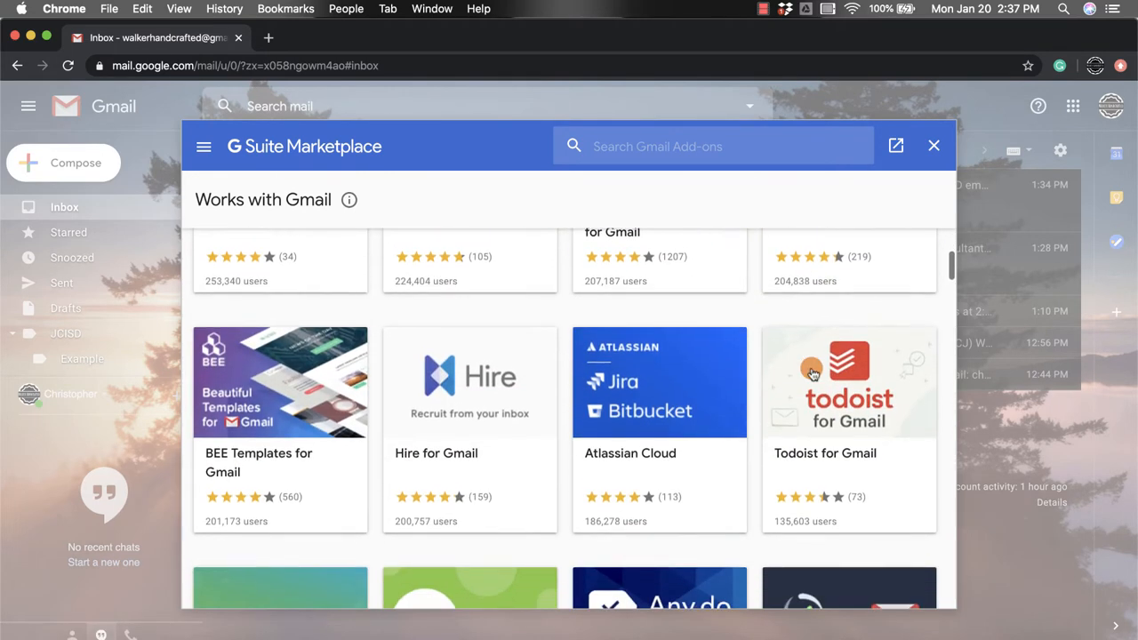
pyautogui.scroll(-4, 812, 371)
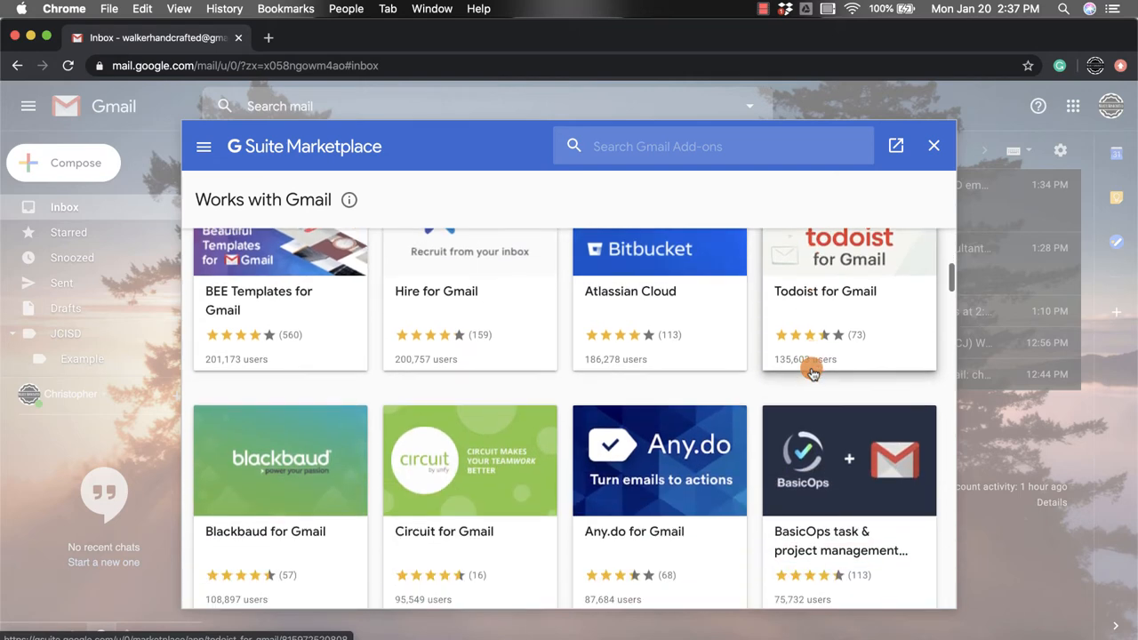
pyautogui.scroll(5, 813, 372)
pyautogui.scroll(5, 813, 371)
pyautogui.scroll(4, 812, 372)
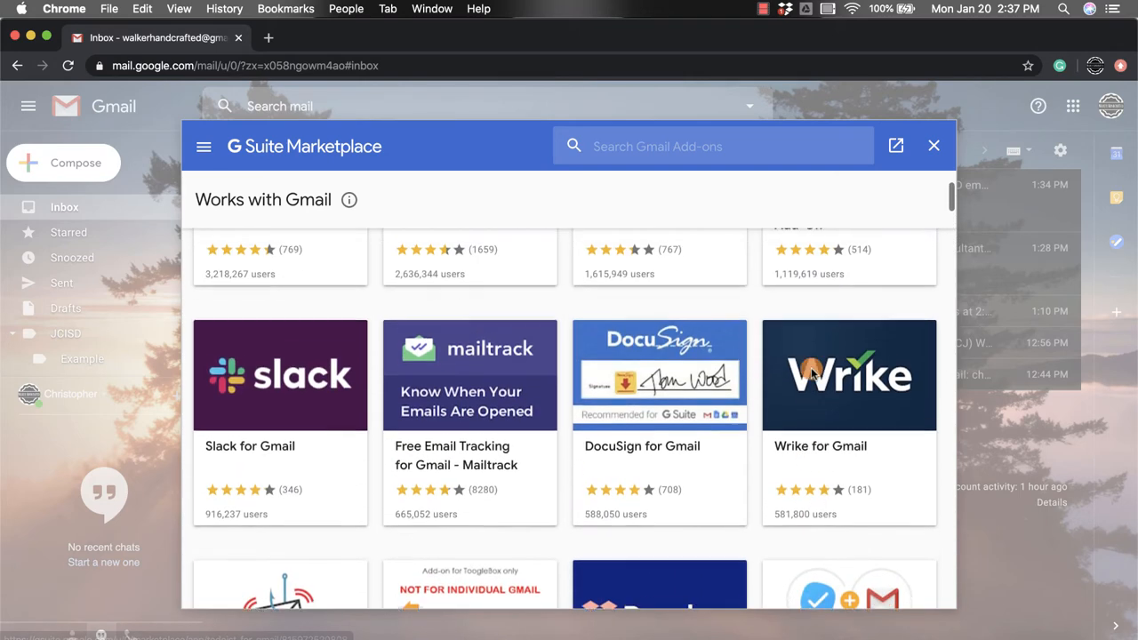
pyautogui.scroll(3, 811, 367)
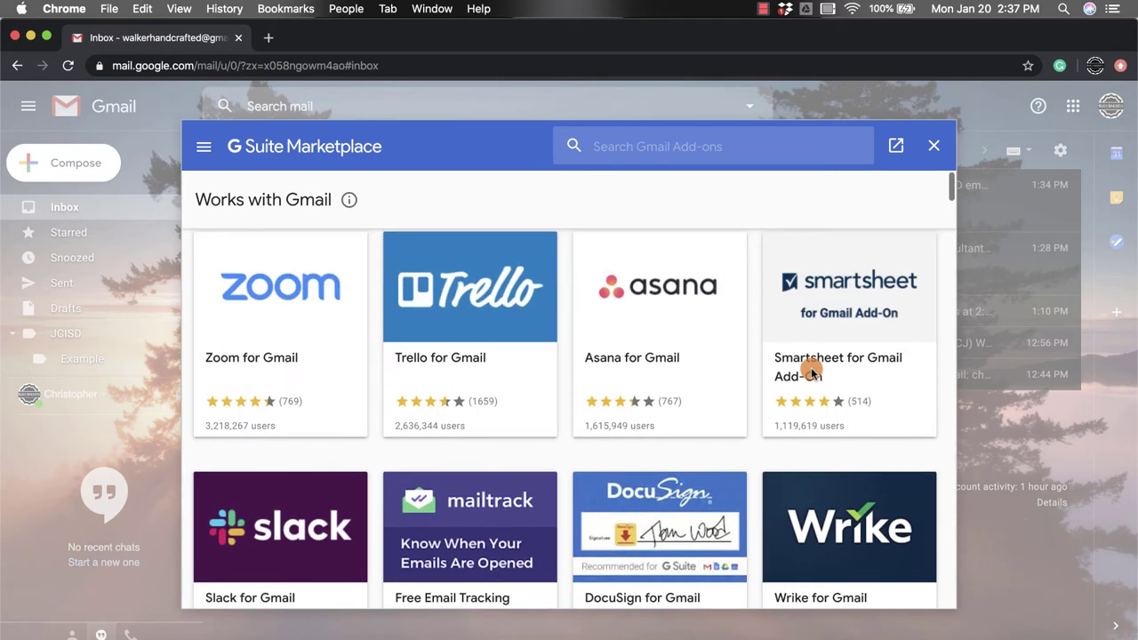
# - Start installing Trello for Gmail from its Marketplace detail page and confirm Continue
pyautogui.click(461, 332)
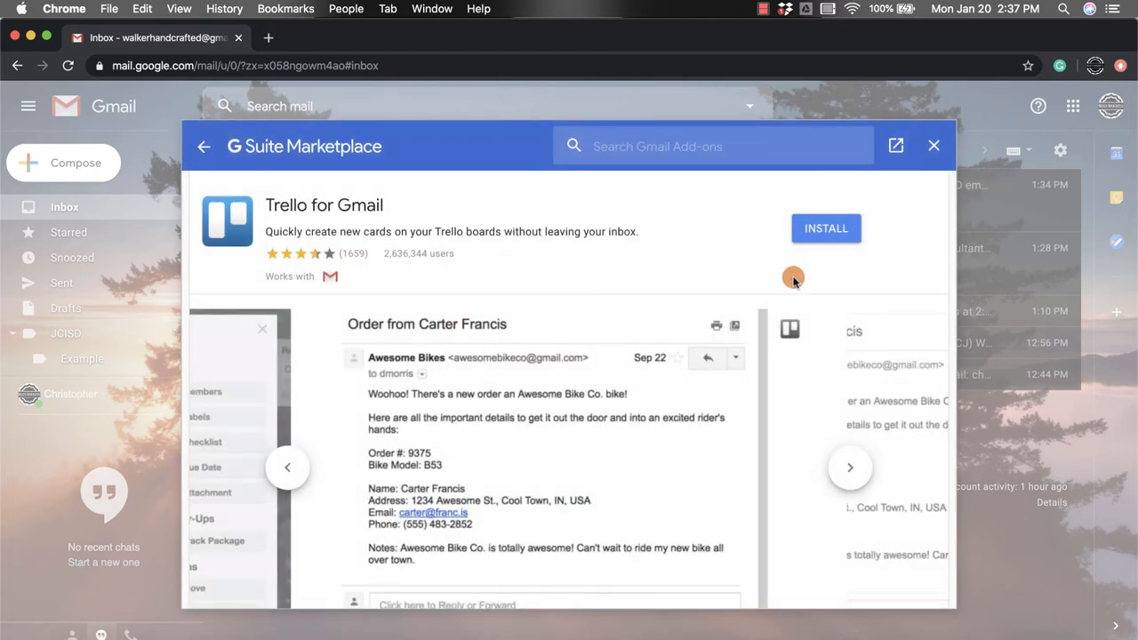
pyautogui.click(825, 228)
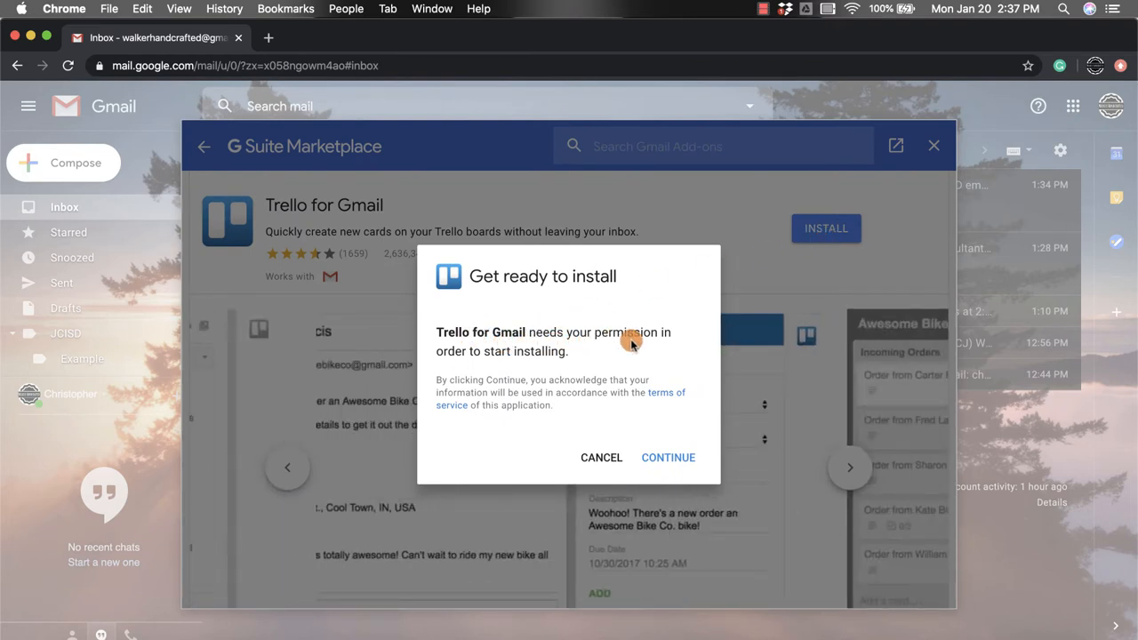
pyautogui.click(655, 457)
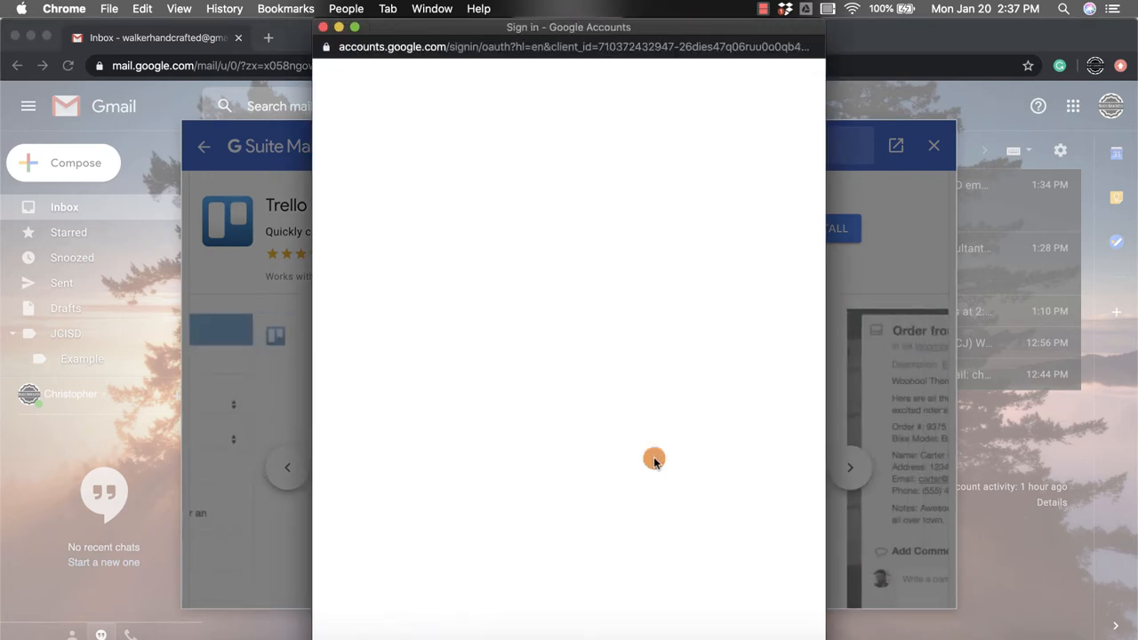
# - Sign in with the Google account and Allow gmail-trello its requested access
pyautogui.click(544, 318)
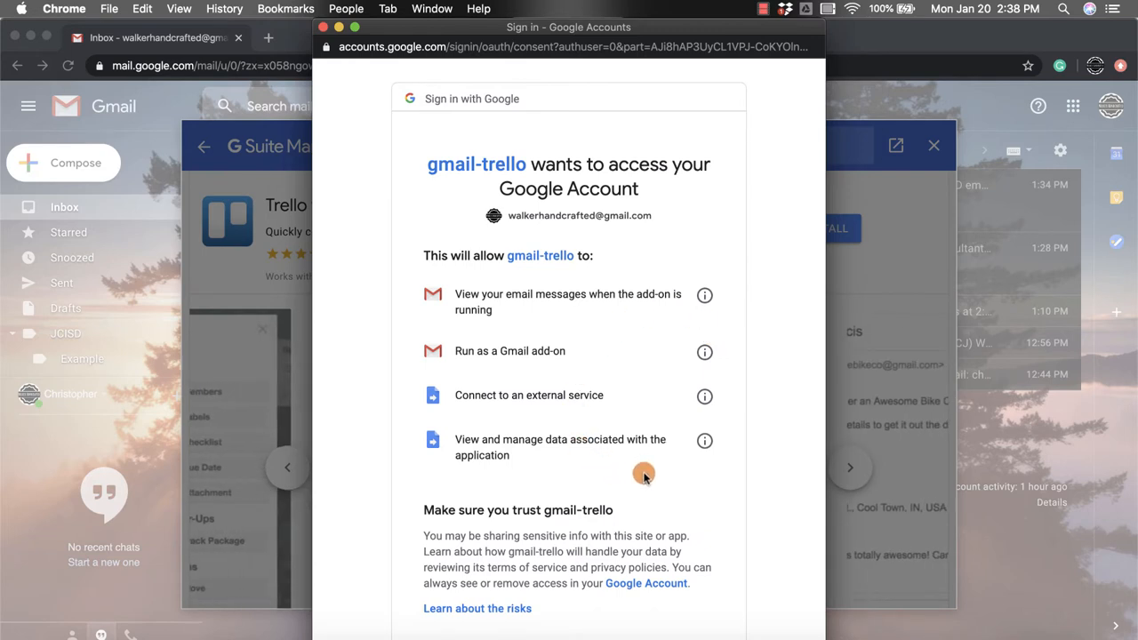
pyautogui.scroll(-3, 643, 476)
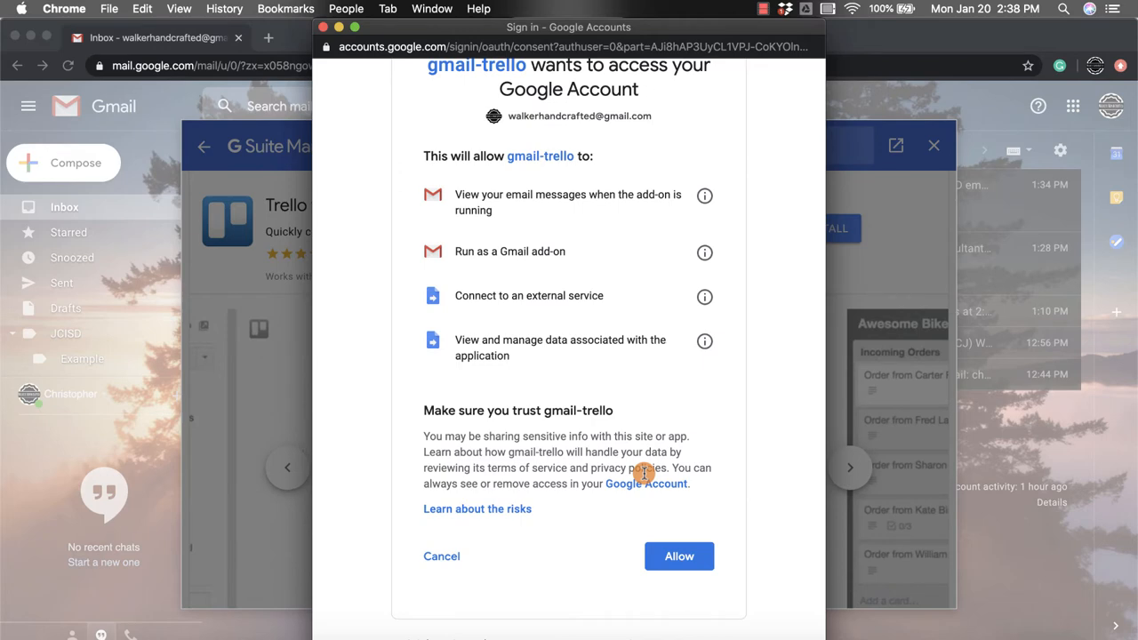
pyautogui.click(679, 556)
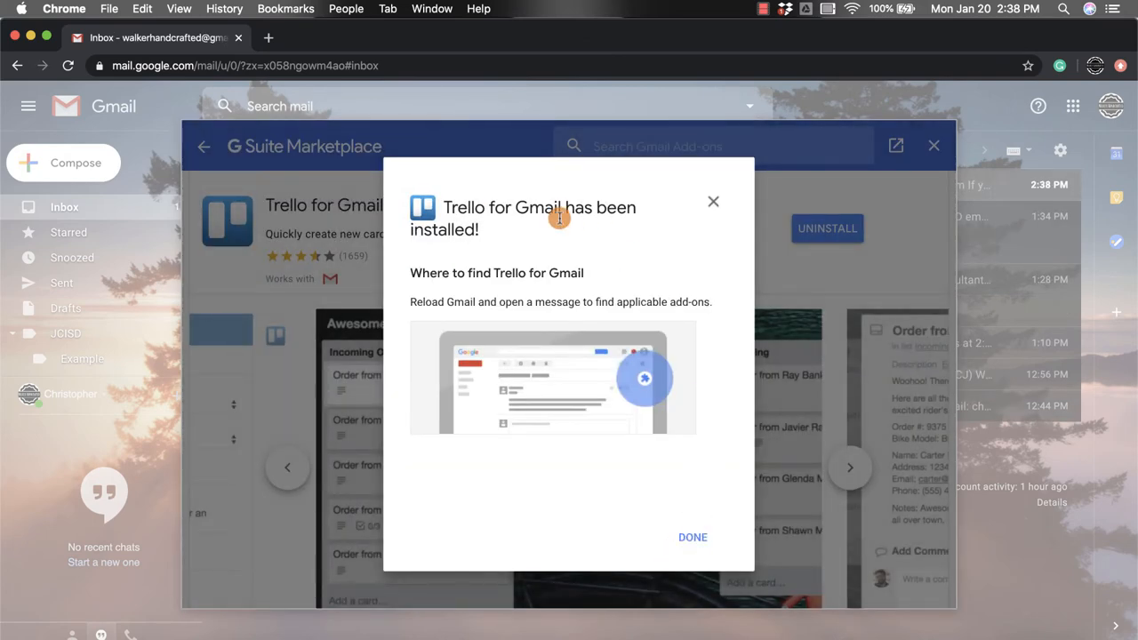
# - Finish with Done and close the Marketplace to return to the inbox
pyautogui.click(692, 537)
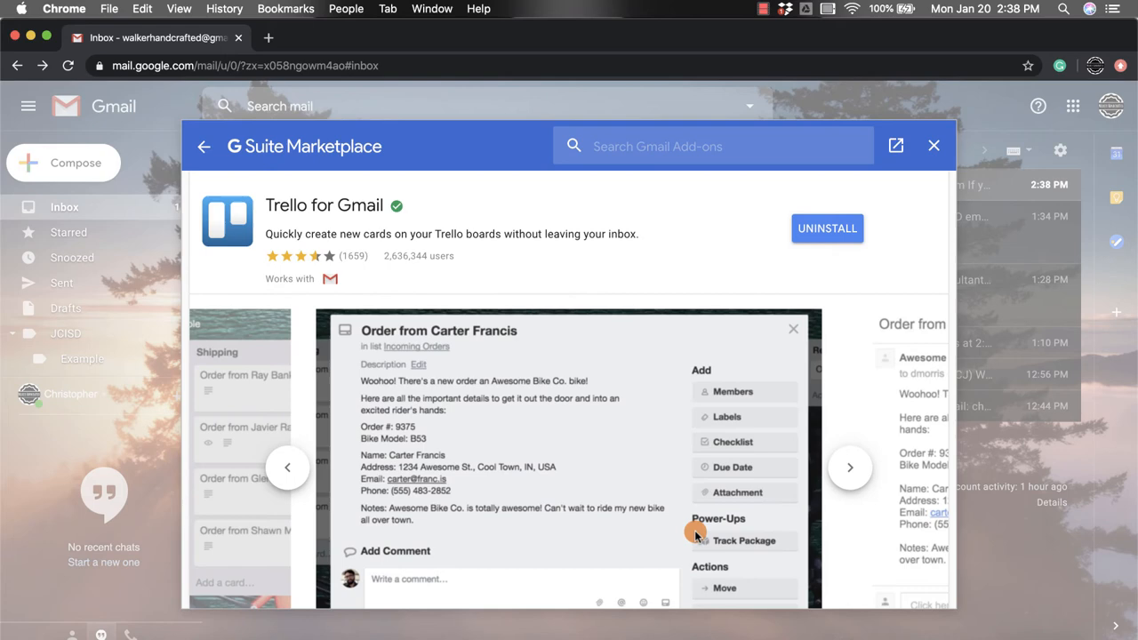
pyautogui.click(933, 146)
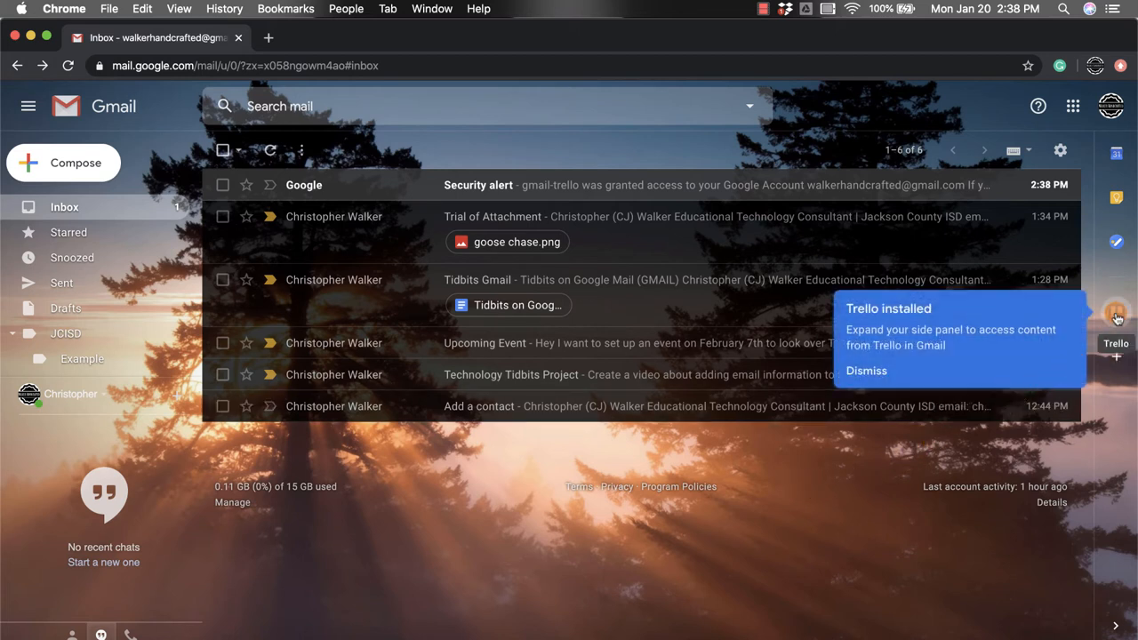
# - Dismiss the Trello installed notice so the inbox is fully visible
pyautogui.click(866, 370)
pyautogui.moveTo(1059, 150)
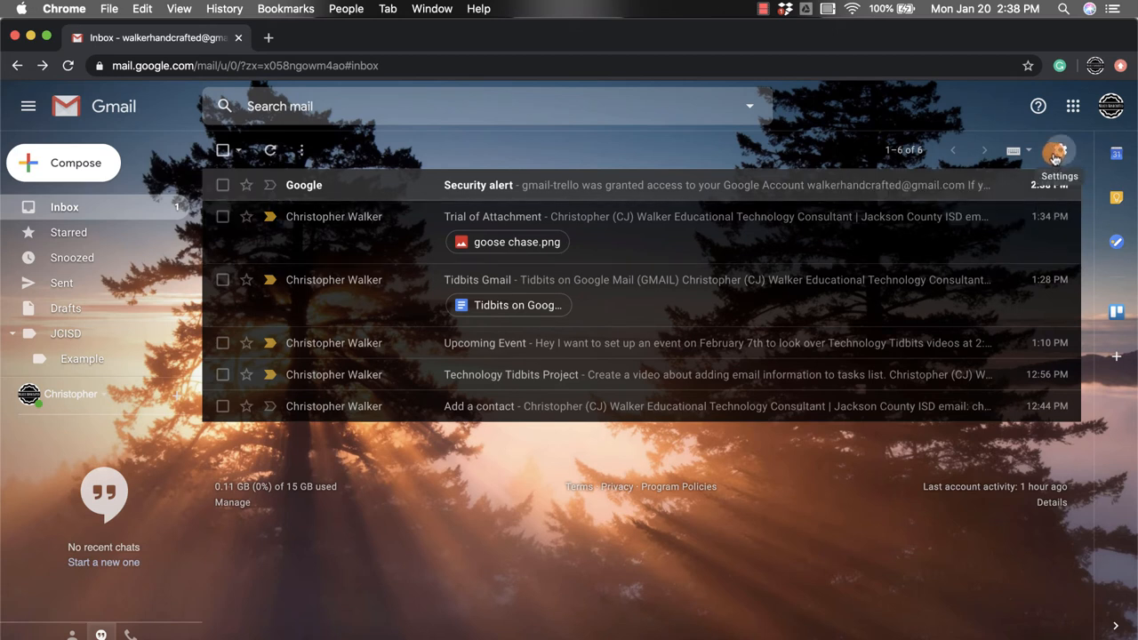
# - Go to Gmail's full Settings page on the General tab
pyautogui.click(1056, 155)
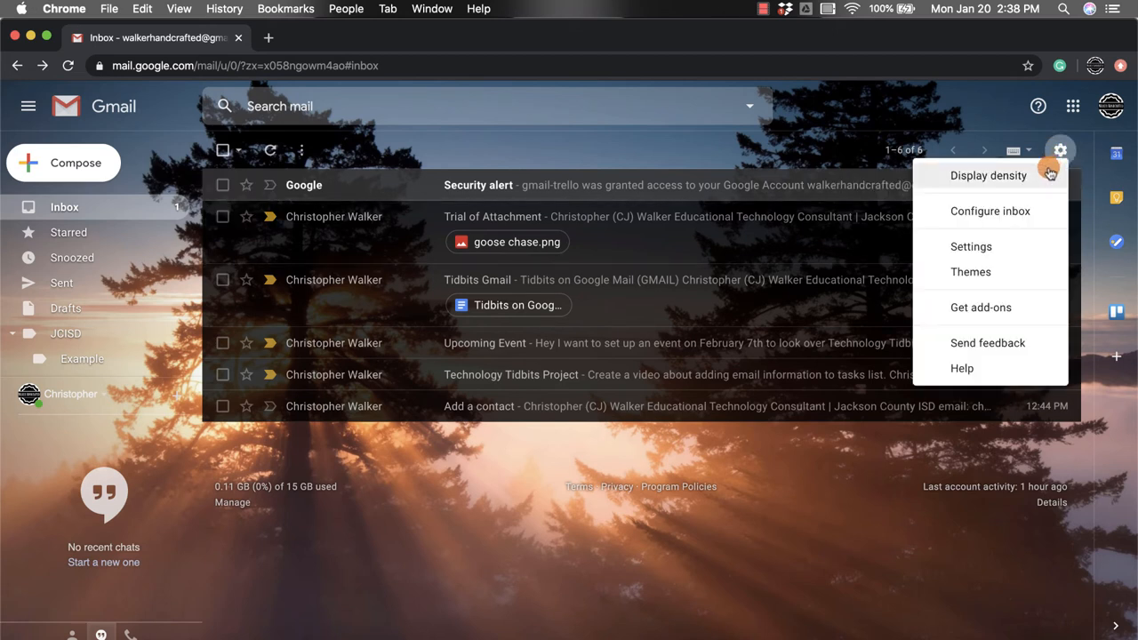
pyautogui.click(993, 253)
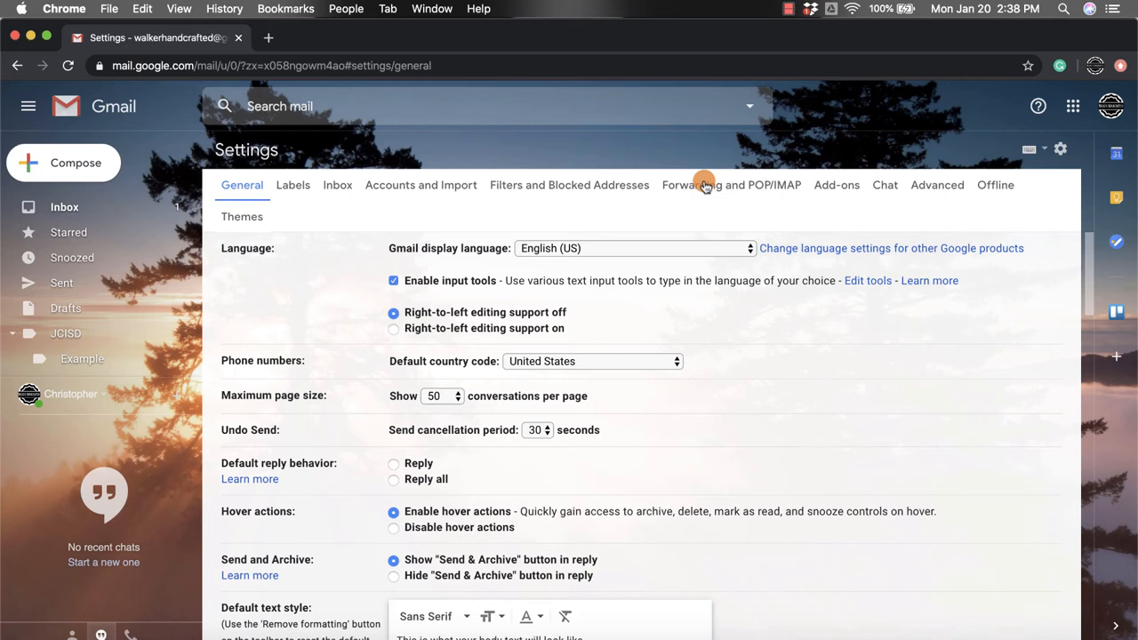
# - Show the Add-ons settings where Trello is listed under Installed add-ons
pyautogui.click(828, 191)
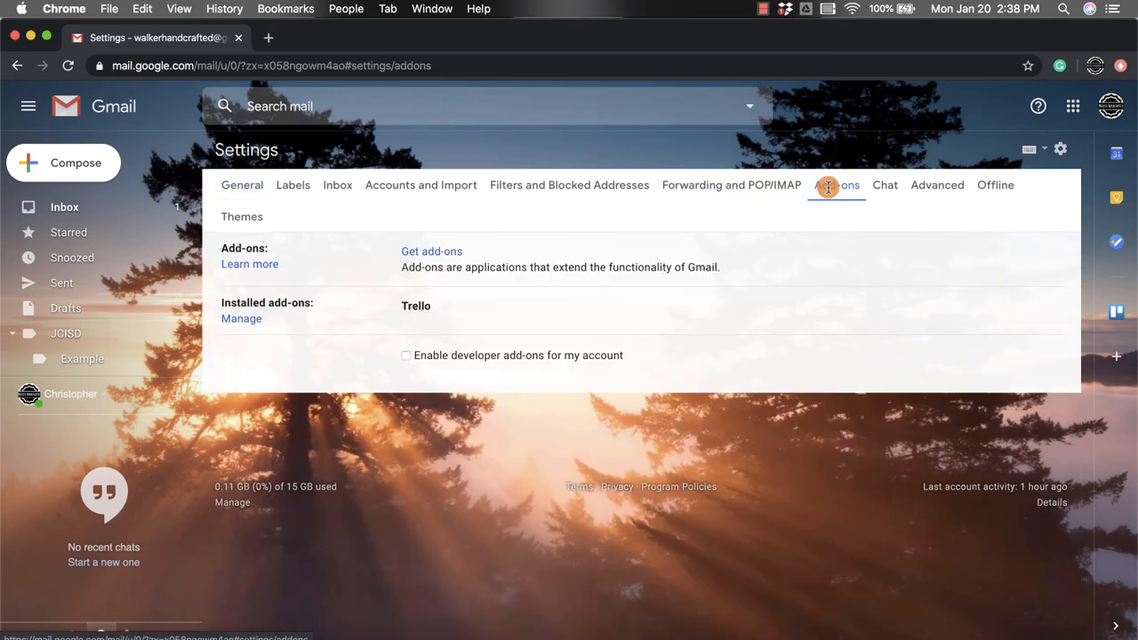